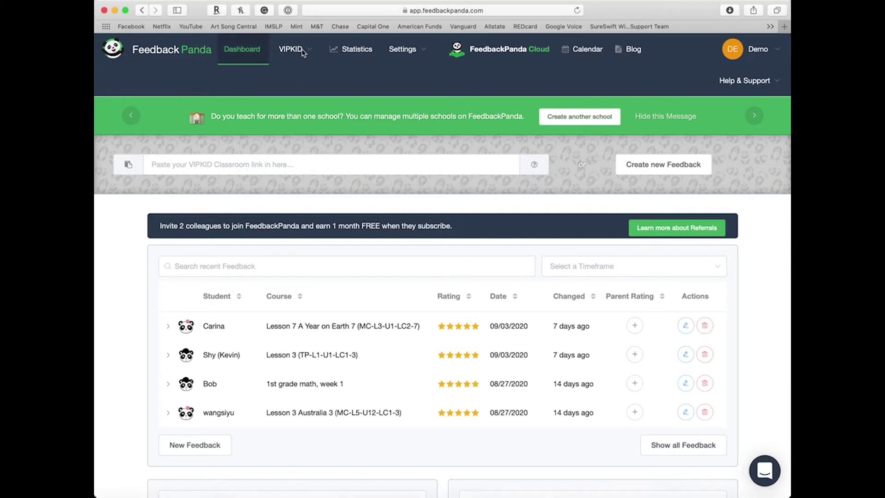
Go to the VIPKID Students list from the top navigation
left_click(302, 53)
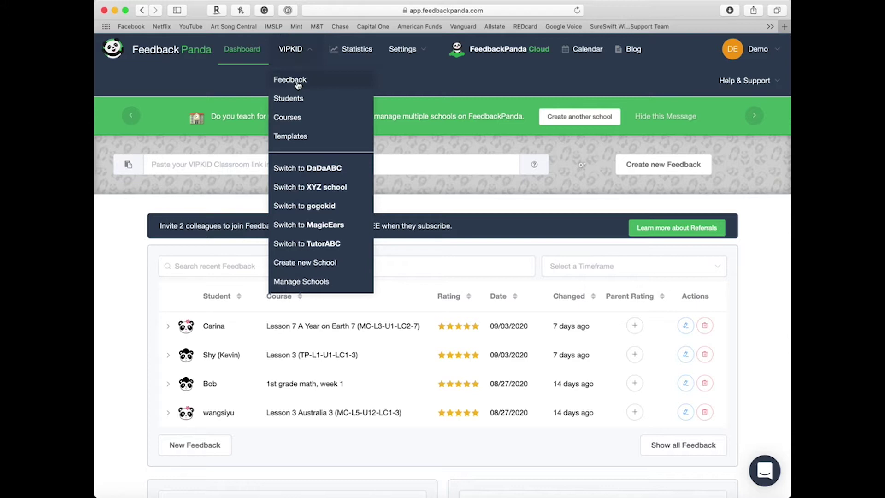
left_click(294, 100)
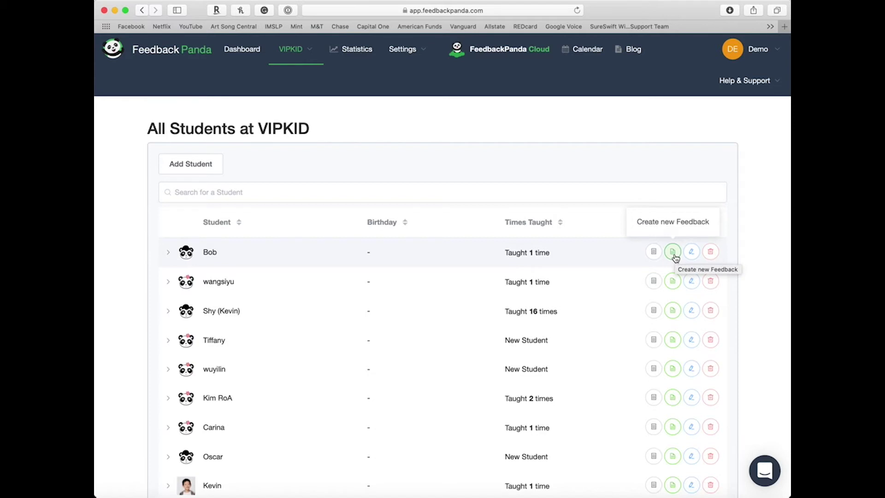
Start a new feedback for Bob and browse FeedbackPanda Cloud courses and templates
left_click(676, 257)
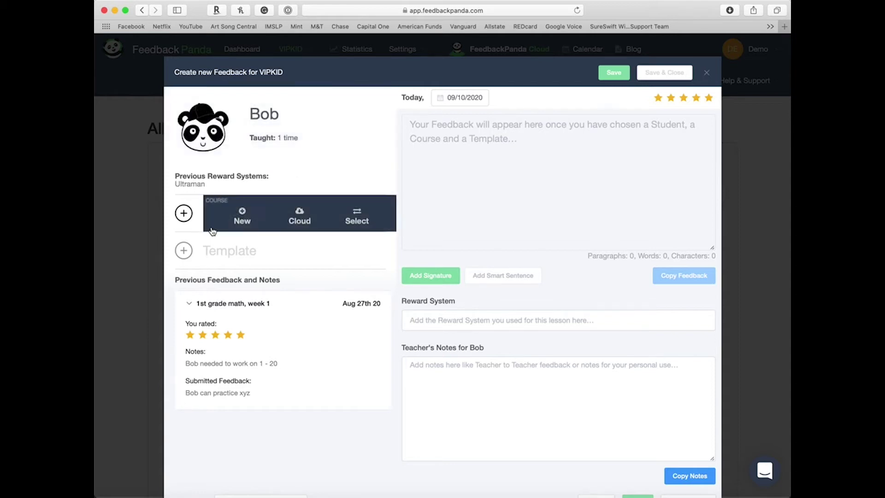
mouse_move(300, 213)
left_click(303, 218)
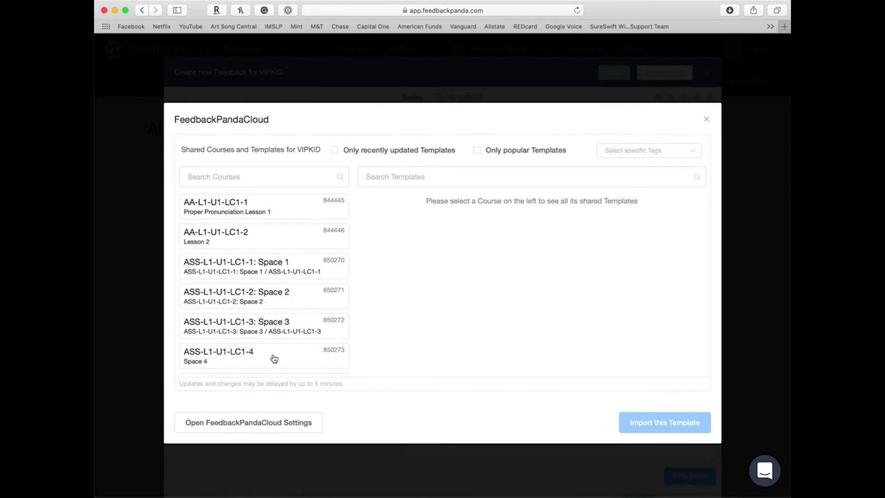
Show shared templates for course ASS-L1-U1-LC1-4, glancing at the tag filter without applying one
left_click(290, 358)
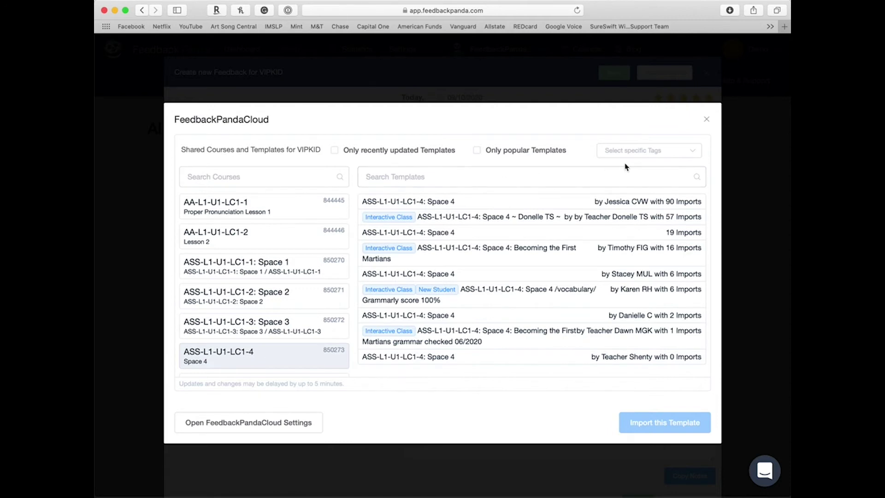
left_click(696, 154)
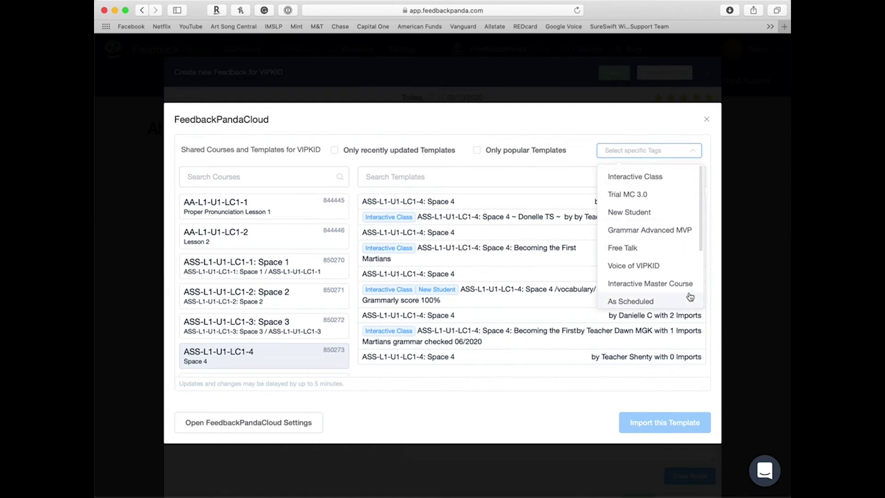
key("Escape")
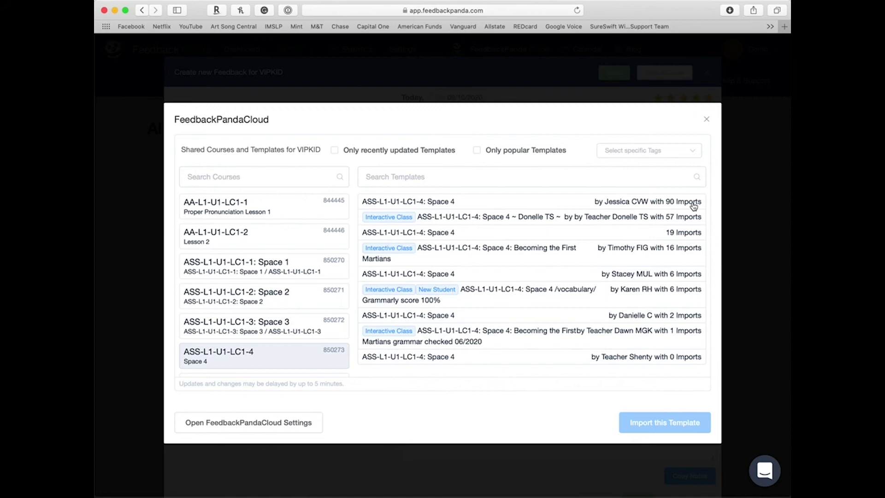
left_click(546, 219)
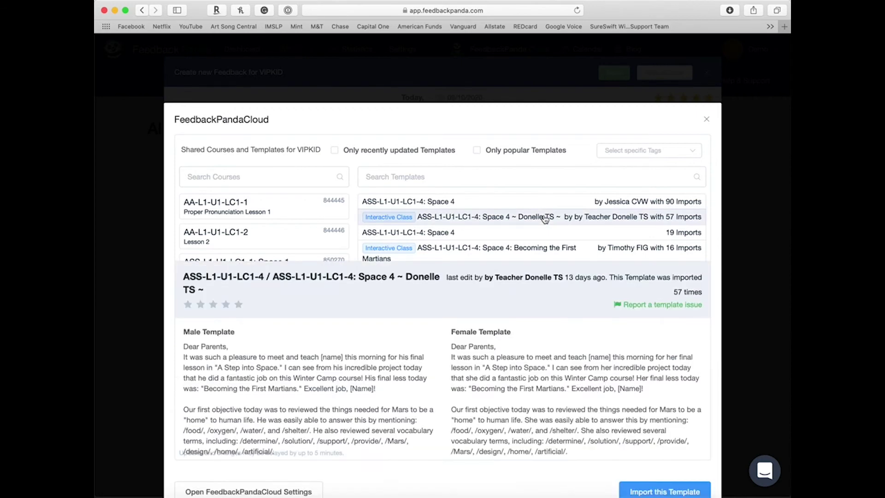
scroll(535, 298, "down", 1)
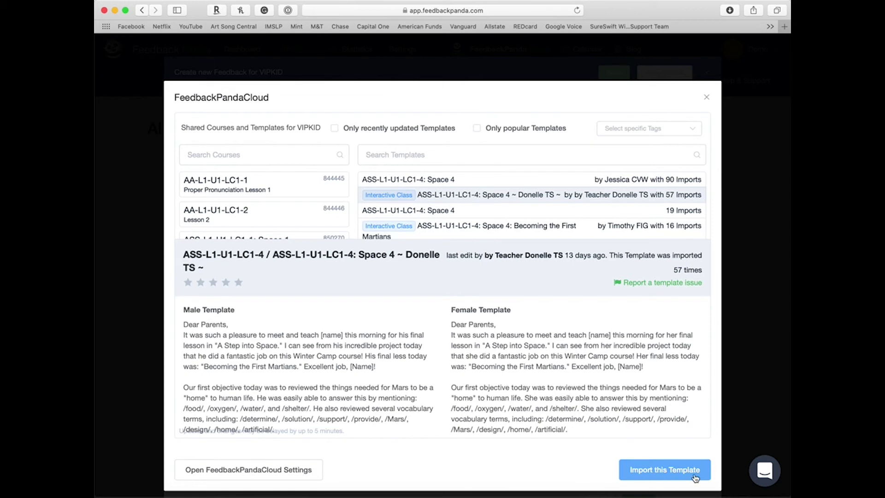
Begin importing the Space 4 template and select the author's signature in the male text
left_click(665, 470)
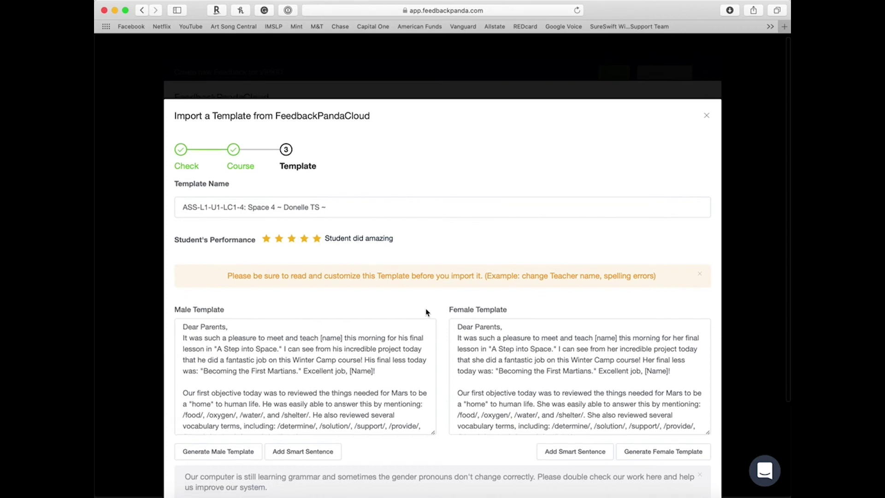
scroll(402, 346, "down", 1)
scroll(403, 353, "down", 3)
scroll(402, 352, "down", 3)
scroll(402, 353, "down", 2)
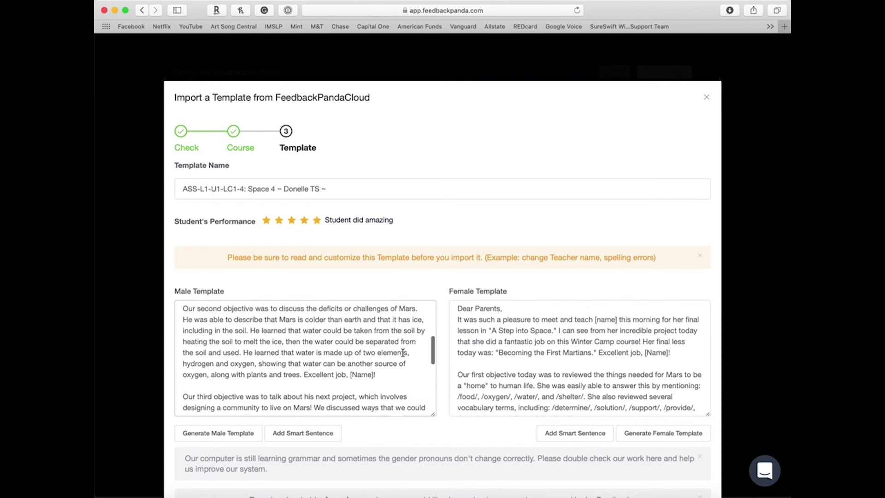
scroll(402, 353, "down", 2)
scroll(402, 353, "down", 2)
scroll(403, 353, "down", 2)
scroll(403, 352, "down", 1)
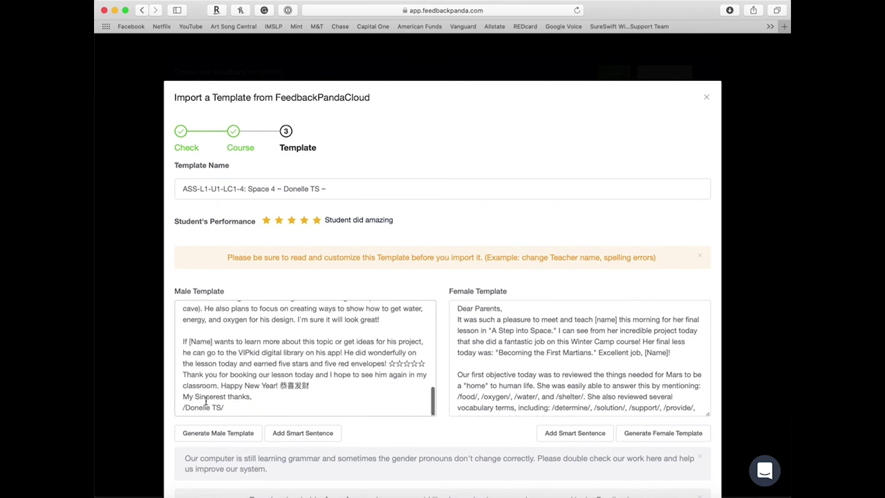
left_click_drag(234, 407, 180, 408)
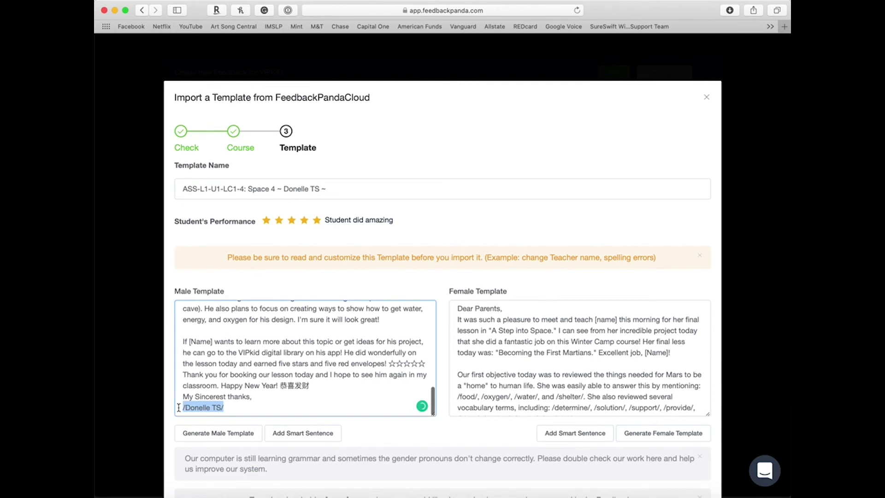
type("Victor")
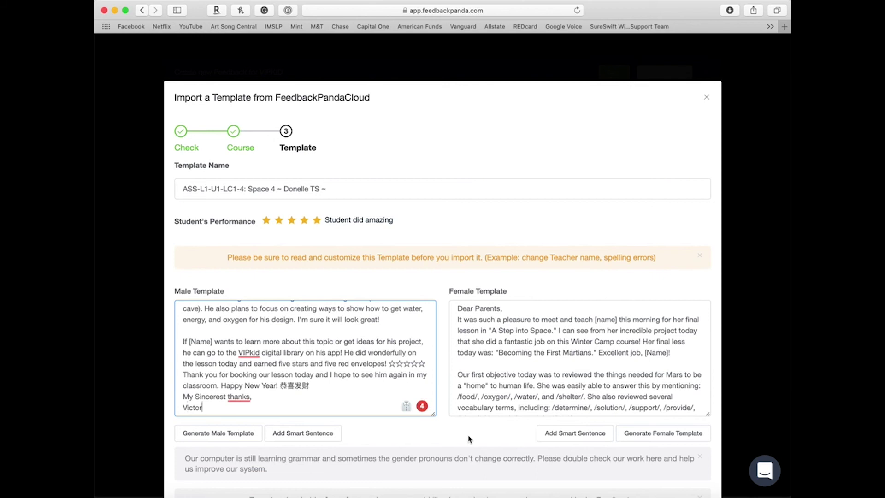
Generate the female template from the edited male text with the new signature
left_click(671, 439)
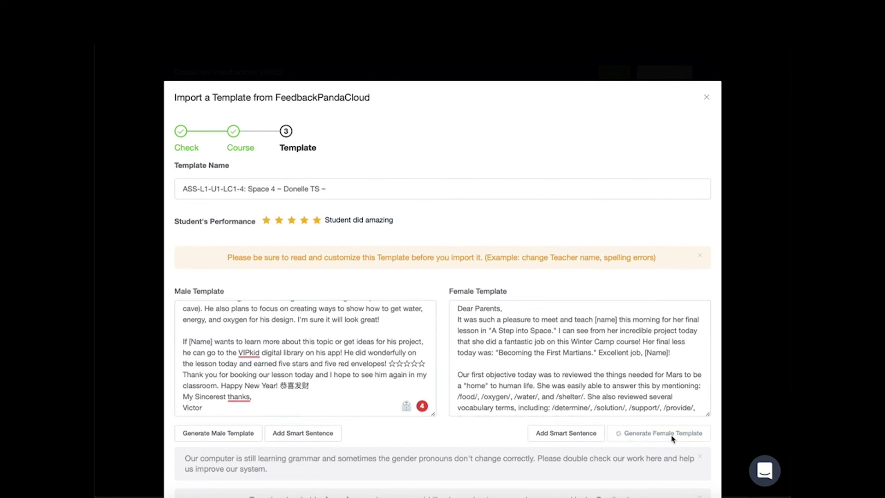
scroll(607, 363, "down", 3)
scroll(607, 363, "down", 3)
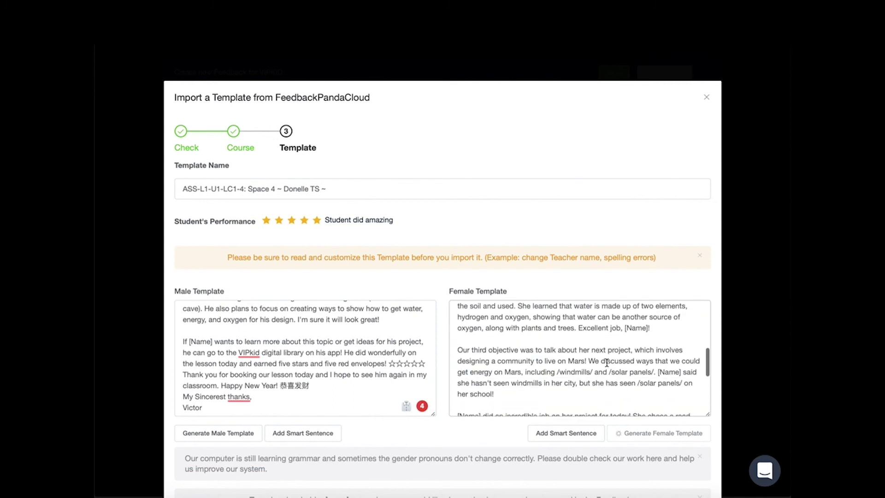
scroll(606, 363, "down", 3)
scroll(606, 362, "down", 3)
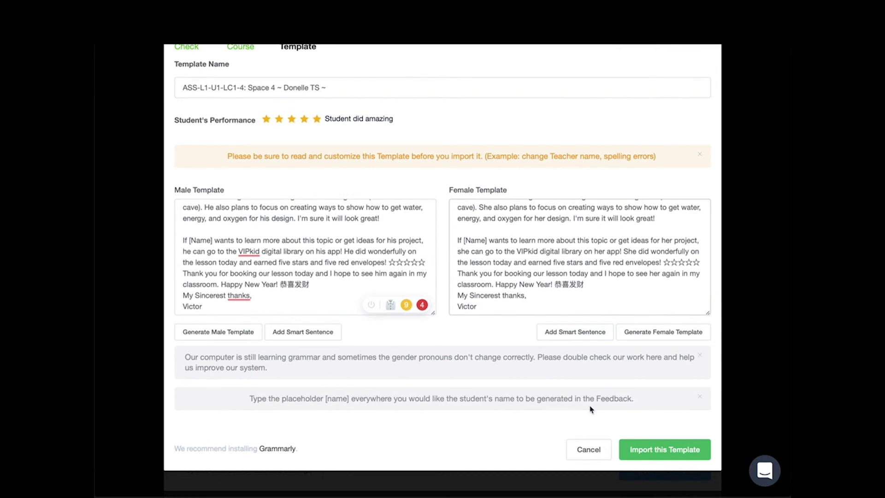
Import the customised Space 4 template into Bob's new feedback
left_click(649, 453)
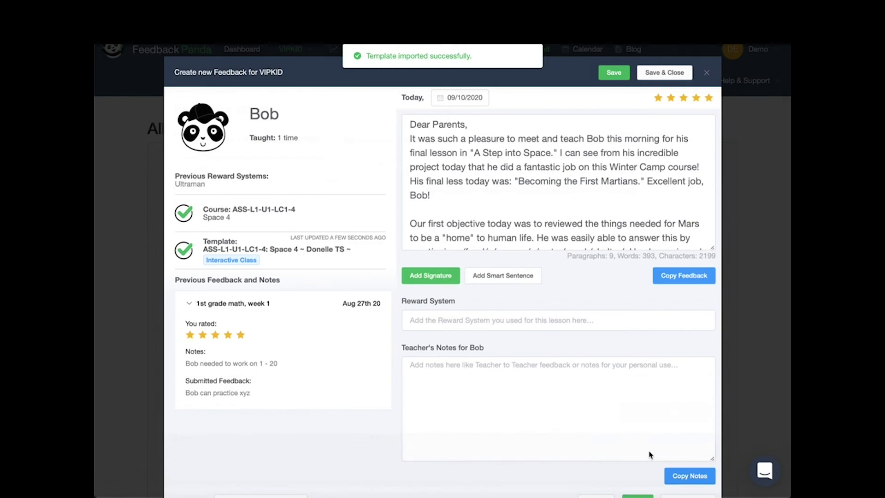